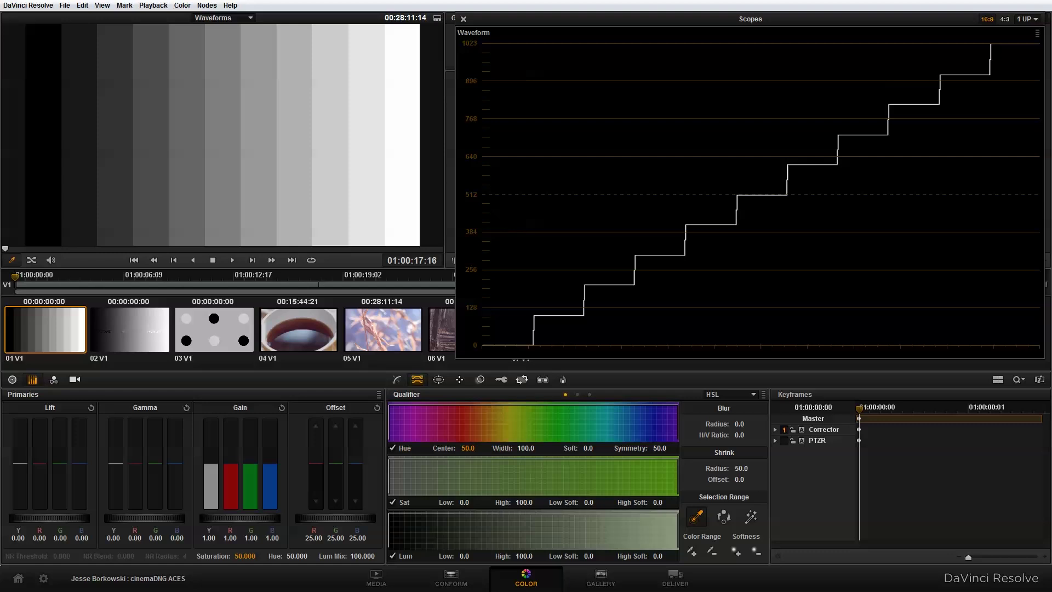
Trial raising lift and gain on the grey step chart, then reset both to neutral
drag(480, 346, 476, 347)
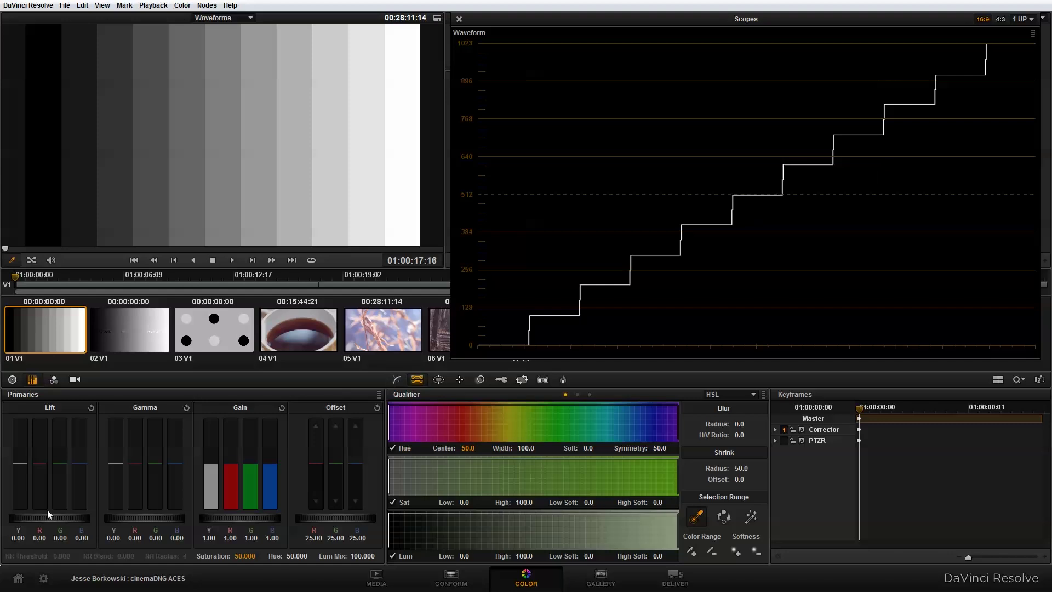
mouse_move(22, 463)
mouse_down()
mouse_move(33, 328)
mouse_move(15, 576)
mouse_up()
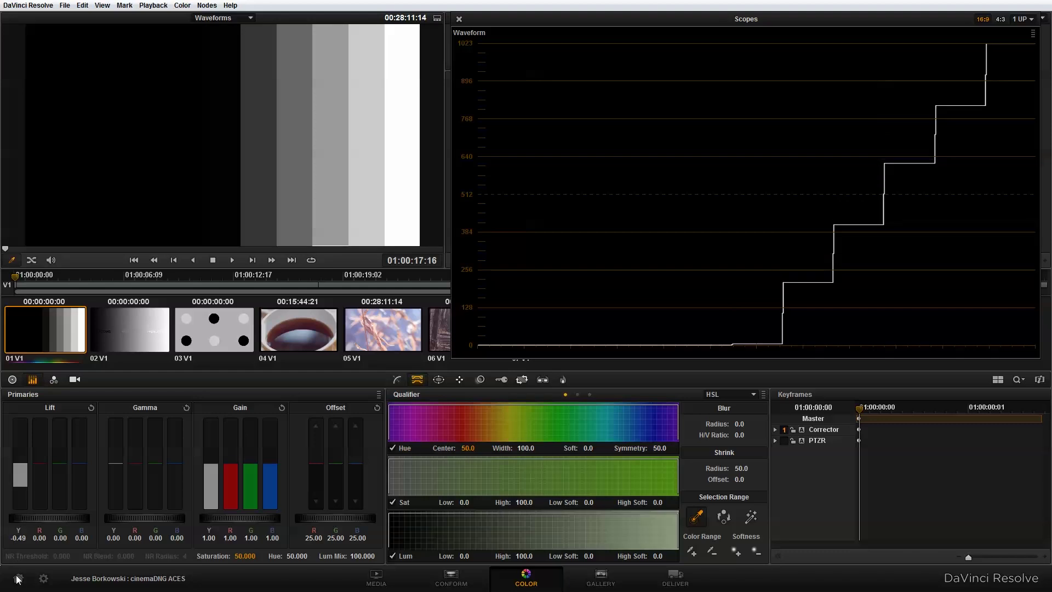
click(91, 407)
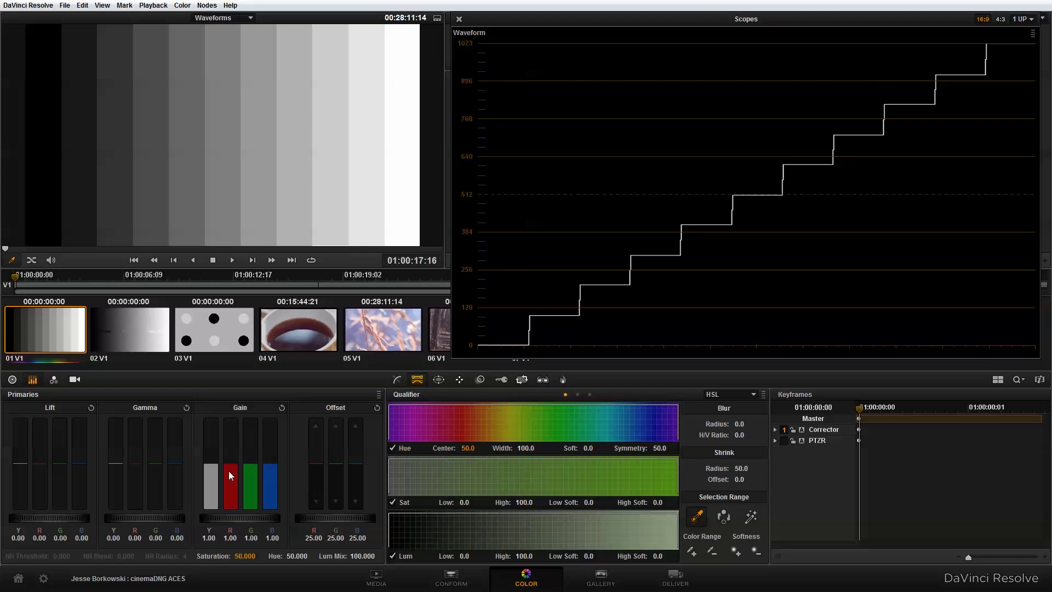
drag(216, 462, 199, 489)
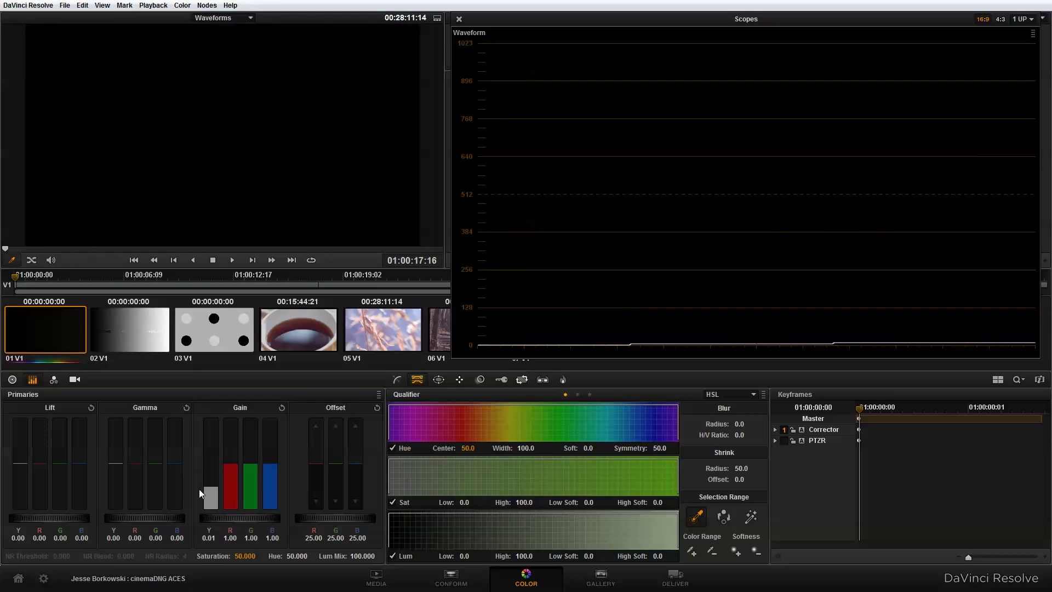
click(281, 407)
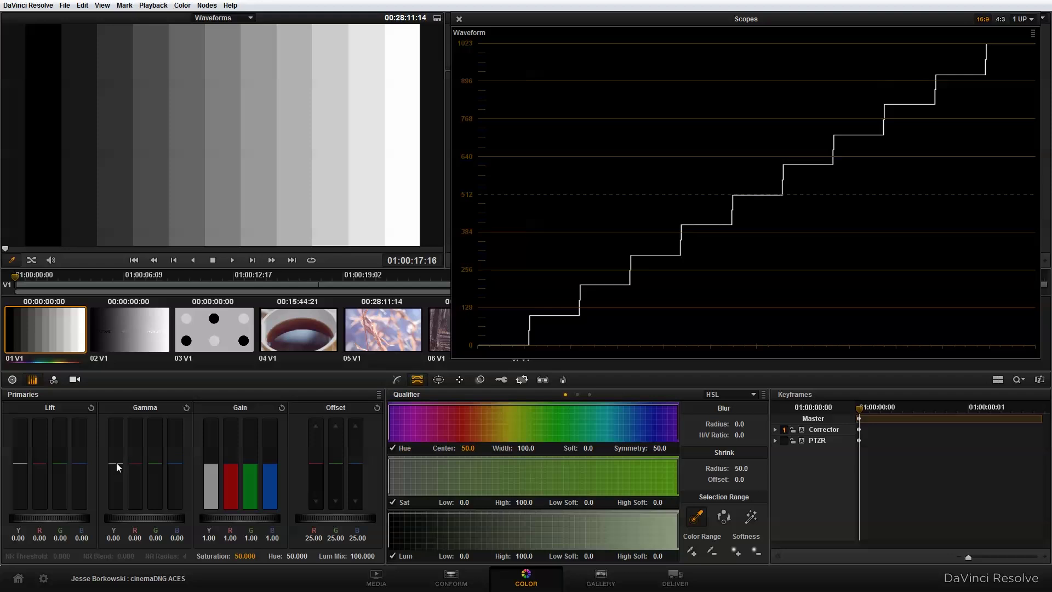
Trial brighter gamma, reset it to neutral, and bring up the 02 V1 gradient clip
drag(116, 464, 138, 407)
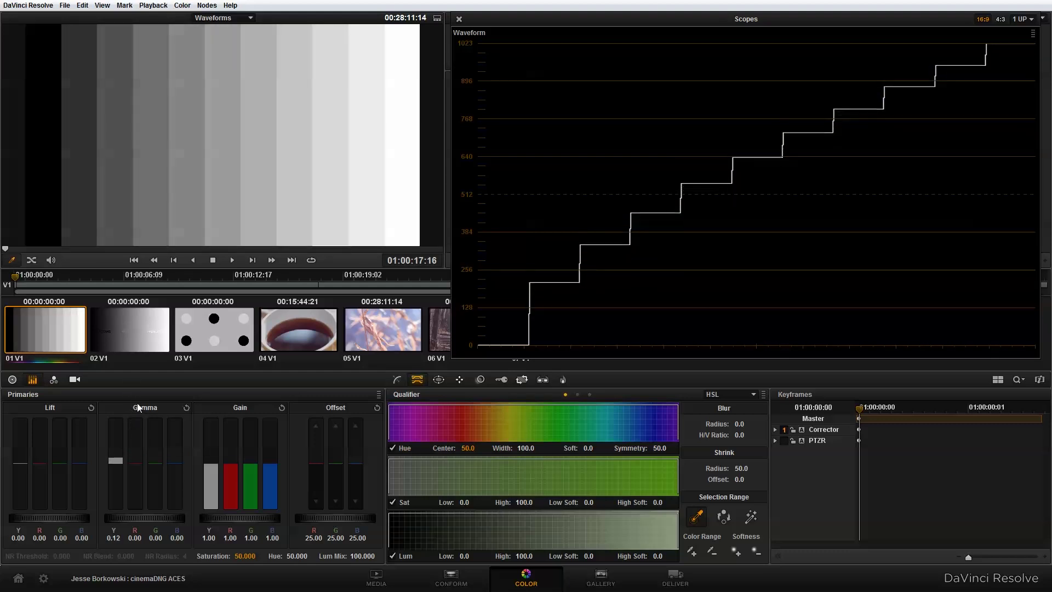
click(186, 407)
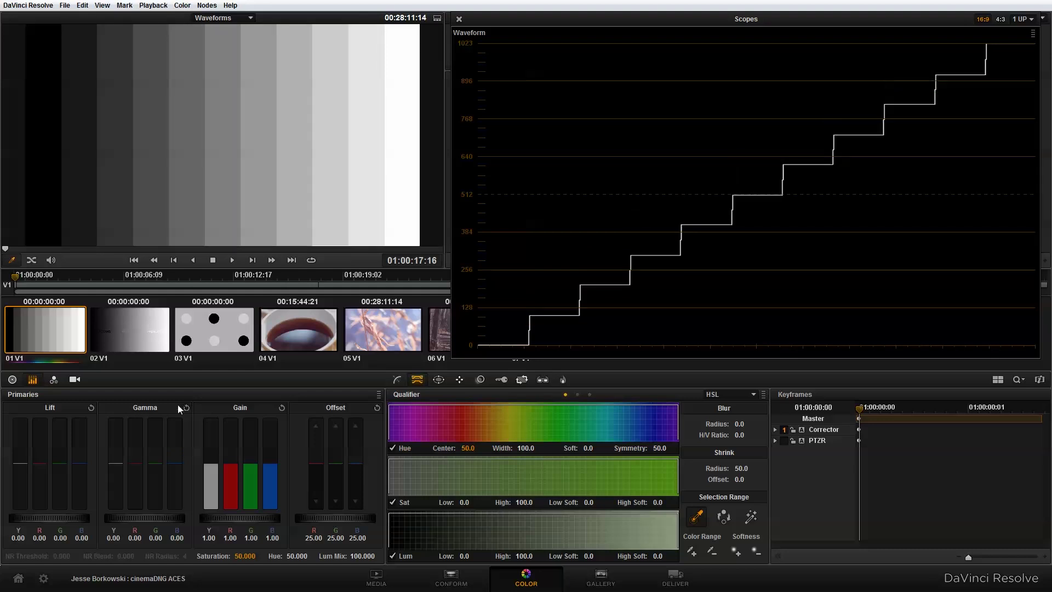
click(155, 328)
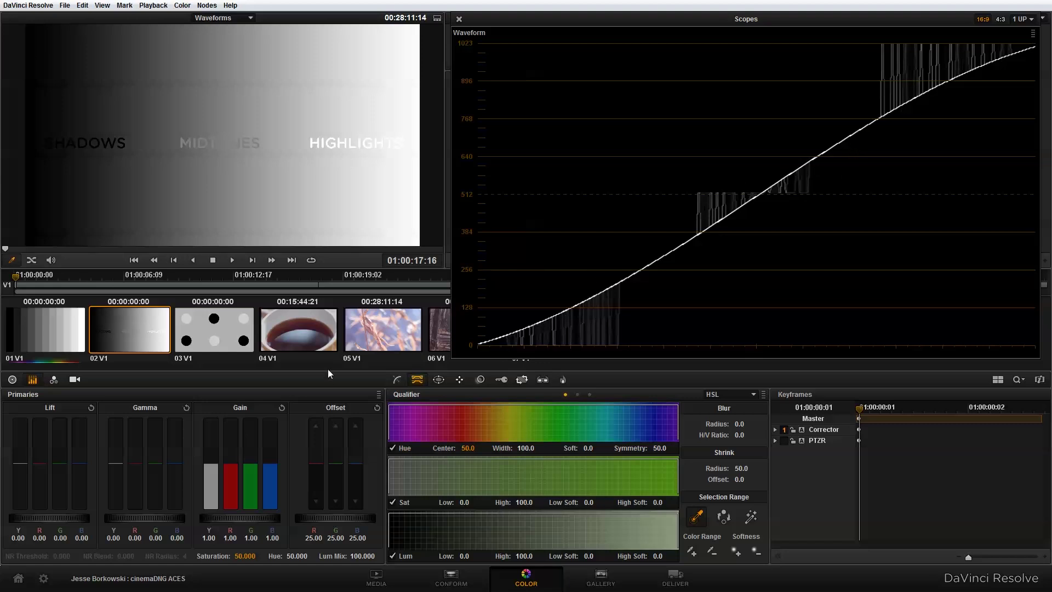
Select the 03 V1 dots chart clip and open Project Settings
click(233, 334)
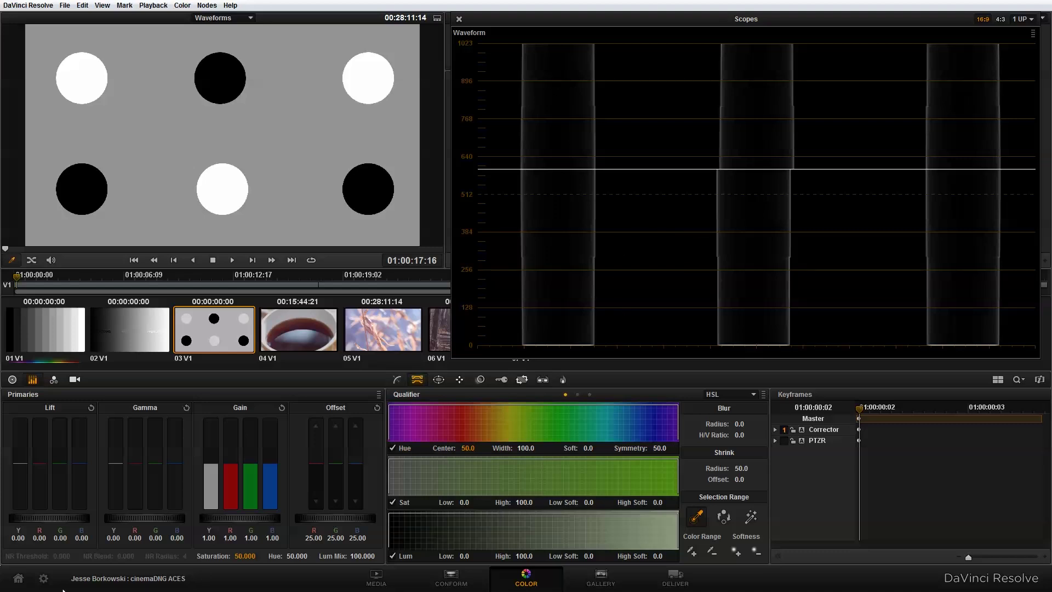
click(40, 580)
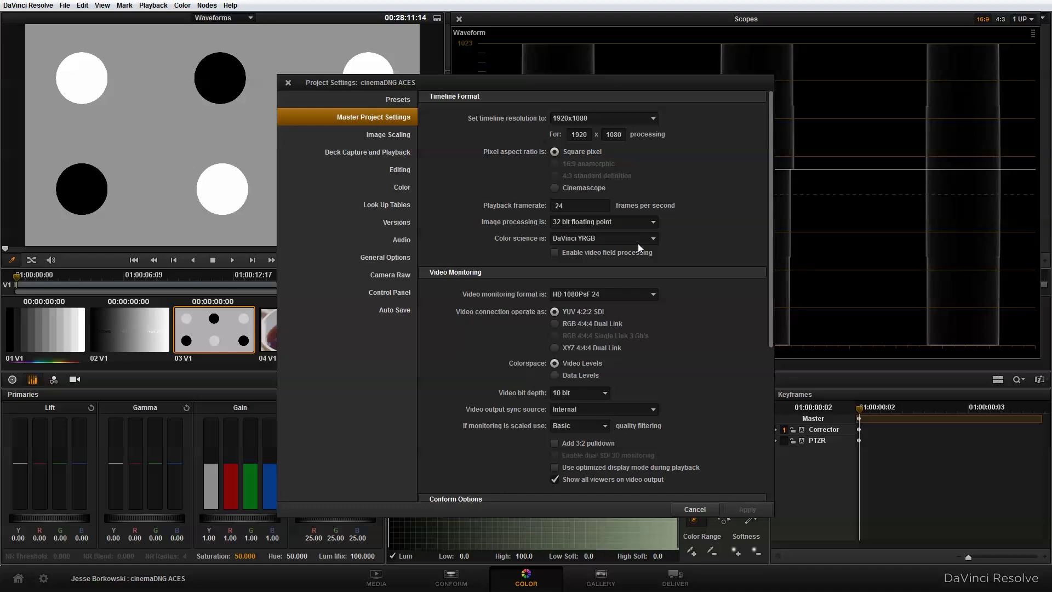
Set Master Project Settings color science to DaVinci ACES, apply it, and close the dialog
click(591, 238)
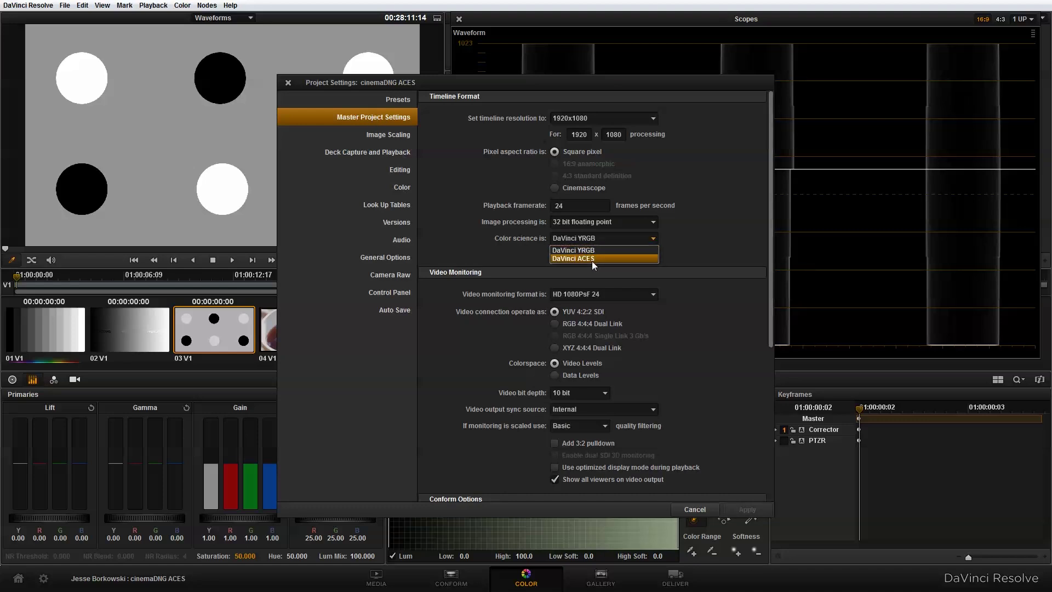
click(592, 259)
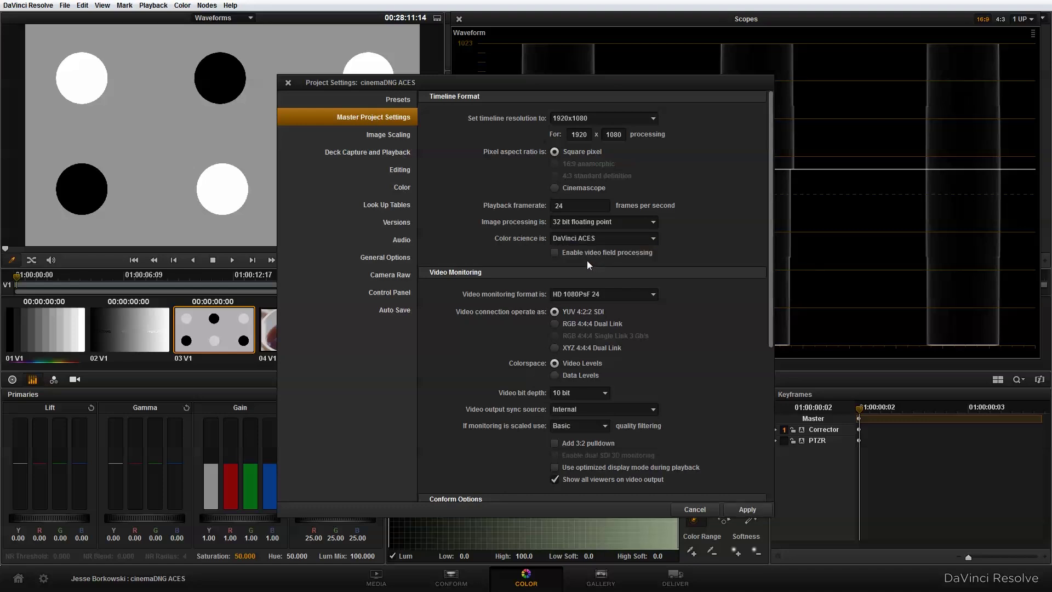
click(403, 202)
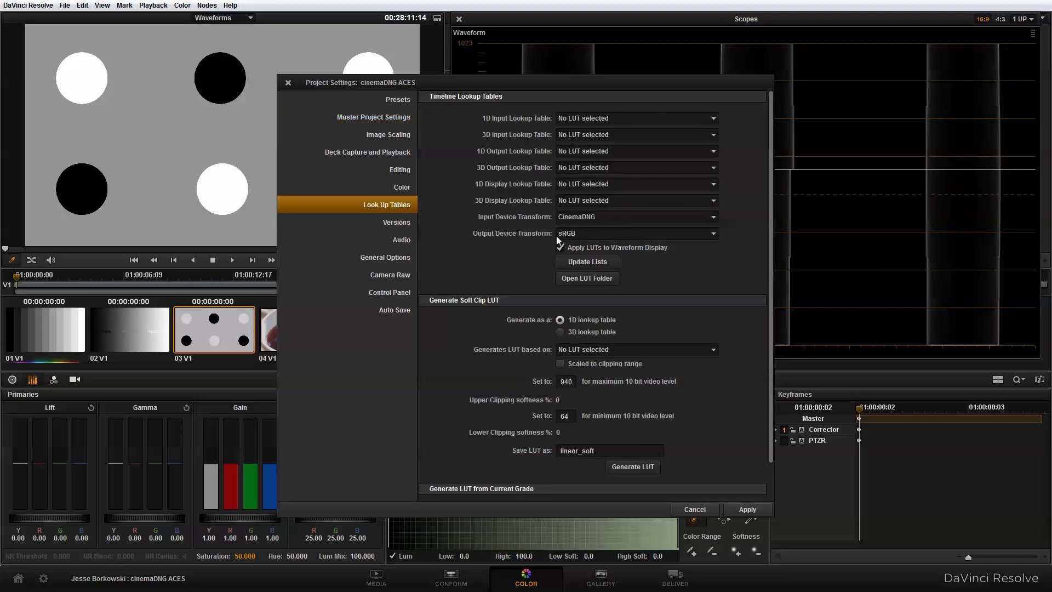
click(746, 510)
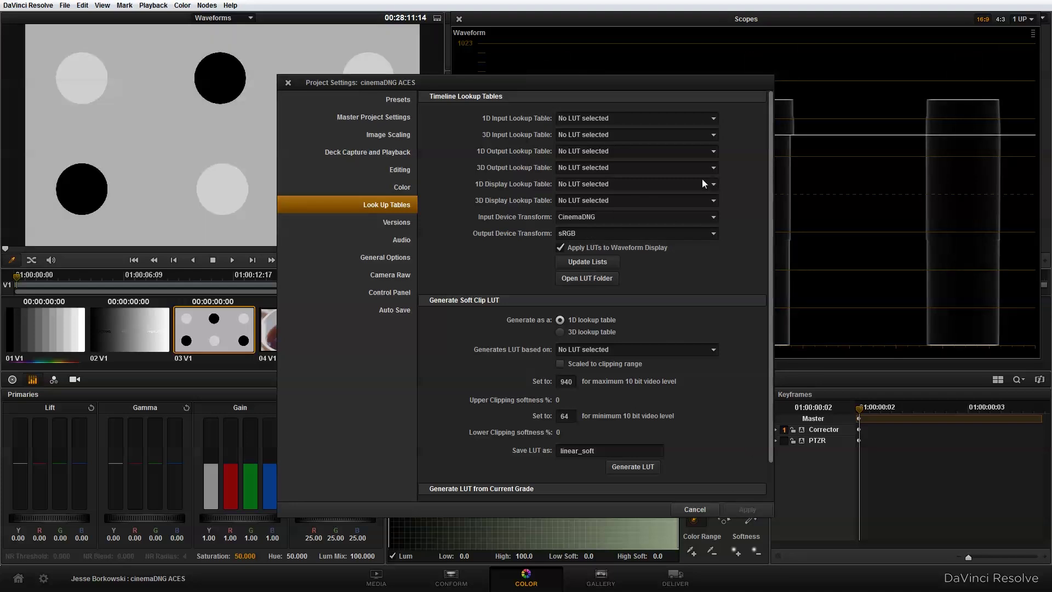
click(287, 83)
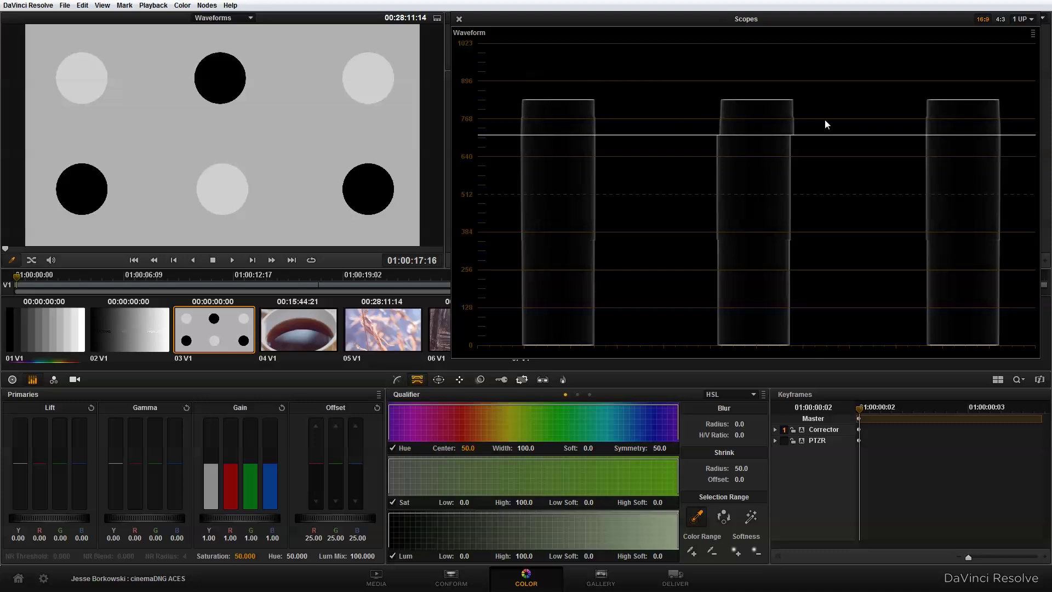
Step through the 01 V1 and 02 V1 clips, ending on the 05 V1 dried-grass clip
click(42, 330)
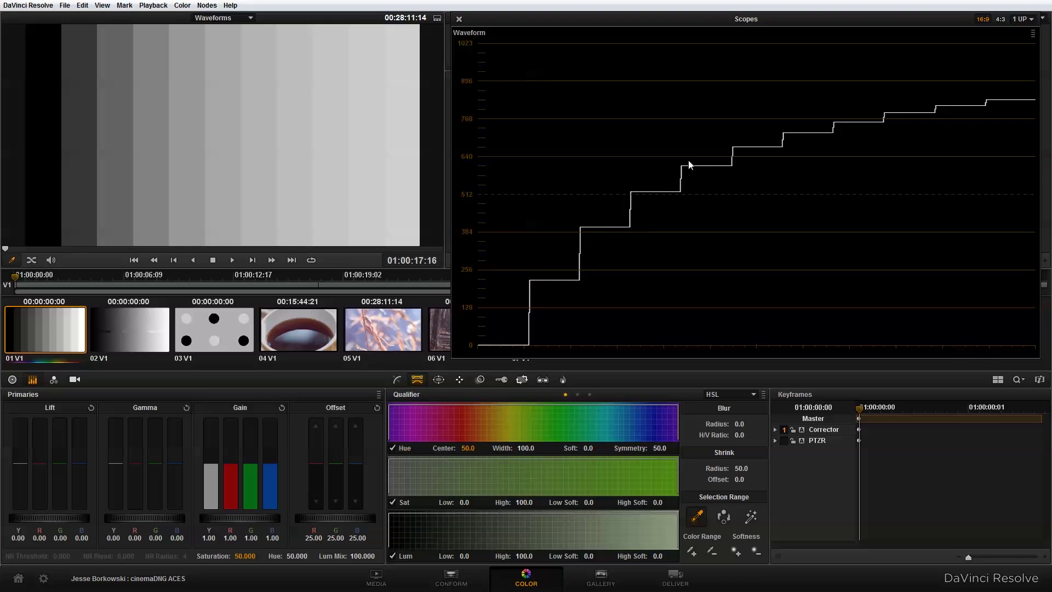
click(124, 332)
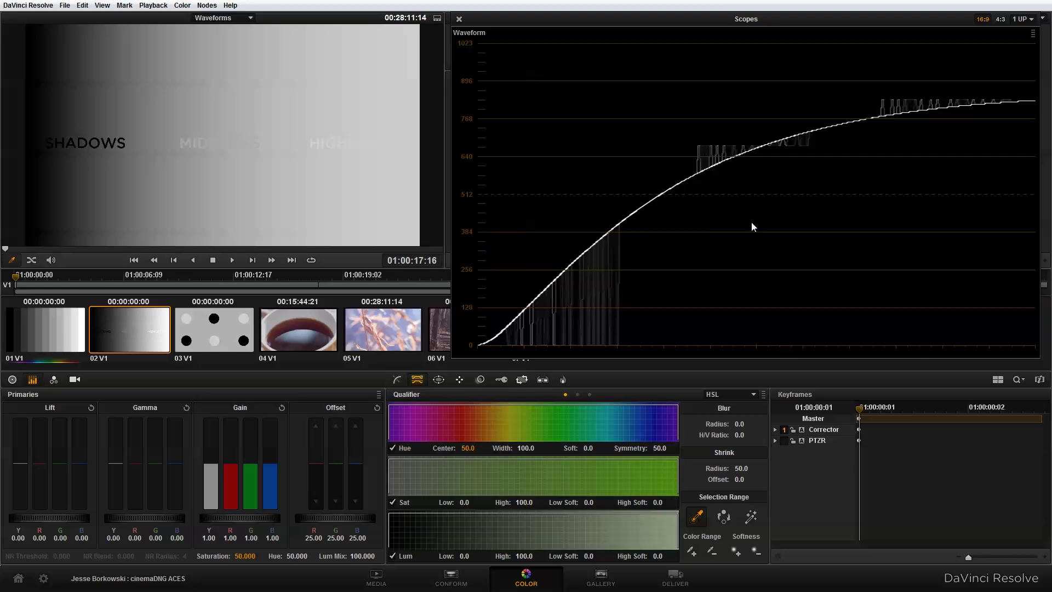
click(376, 329)
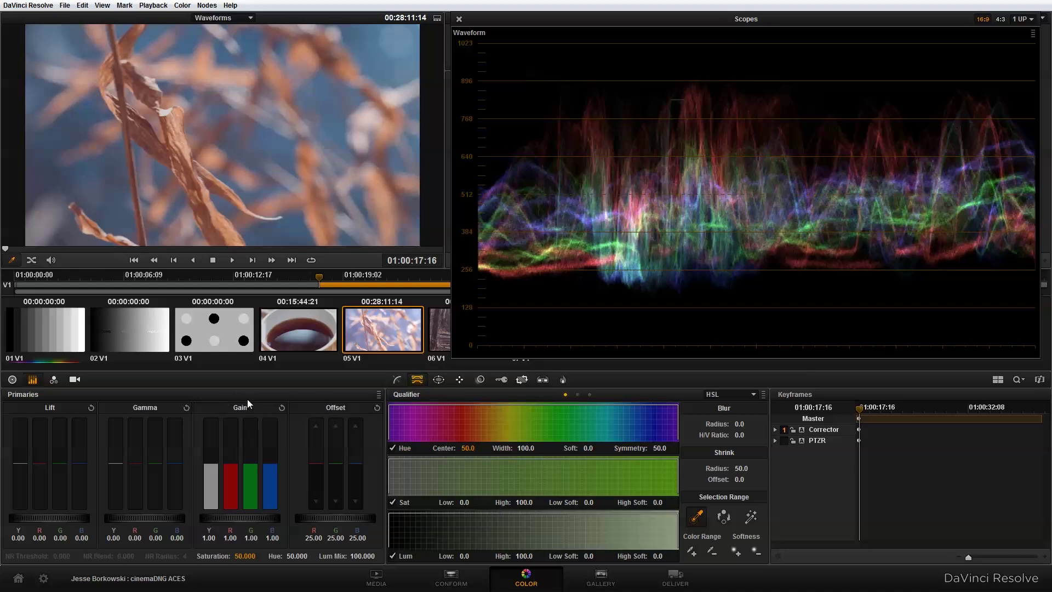
Set the master wheels to gain 1.15, lift -0.15 and gamma 0.04
drag(222, 518, 245, 518)
drag(251, 517, 318, 516)
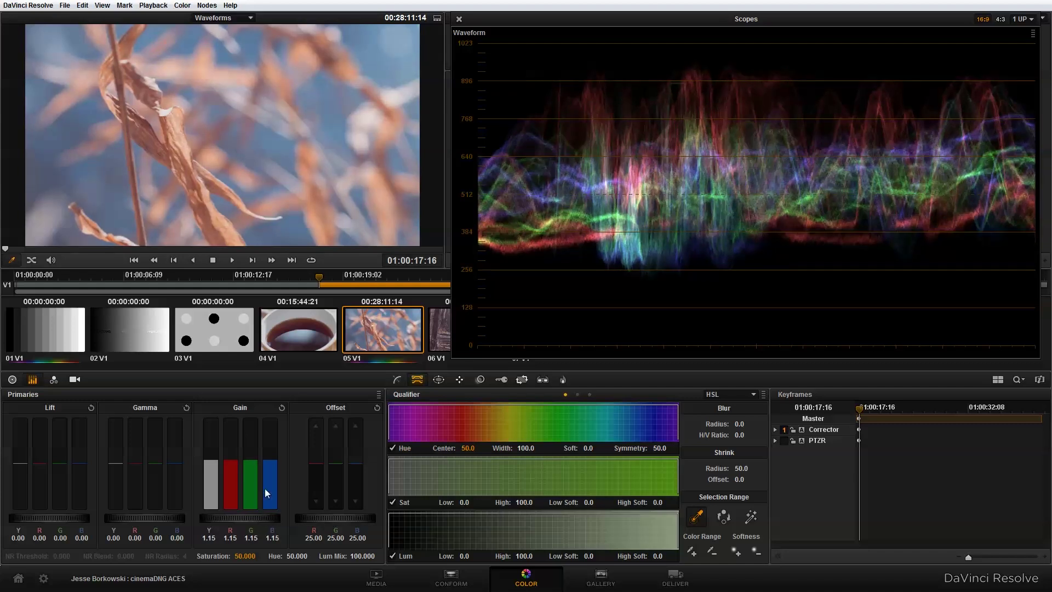
drag(80, 518, 28, 511)
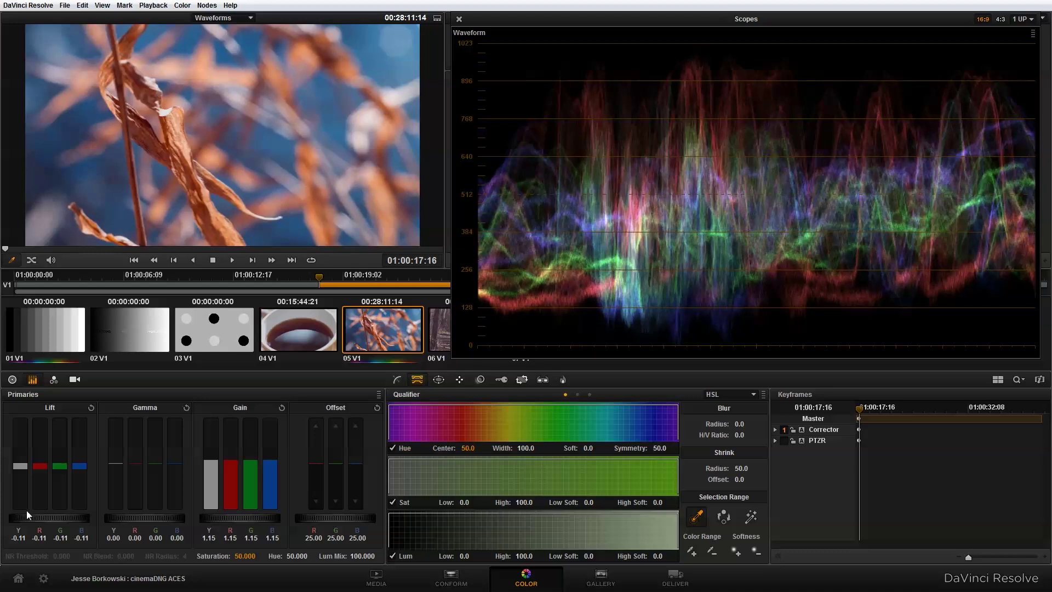
drag(136, 515, 180, 520)
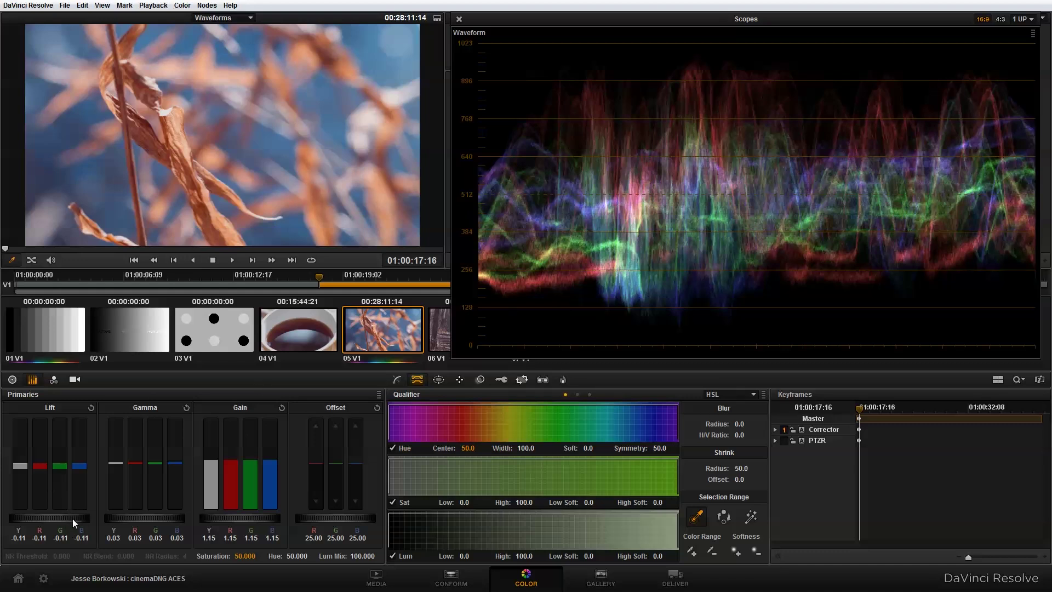
mouse_move(76, 517)
mouse_down()
mouse_move(45, 514)
mouse_move(57, 518)
mouse_up()
drag(124, 516, 144, 515)
drag(77, 516, 55, 515)
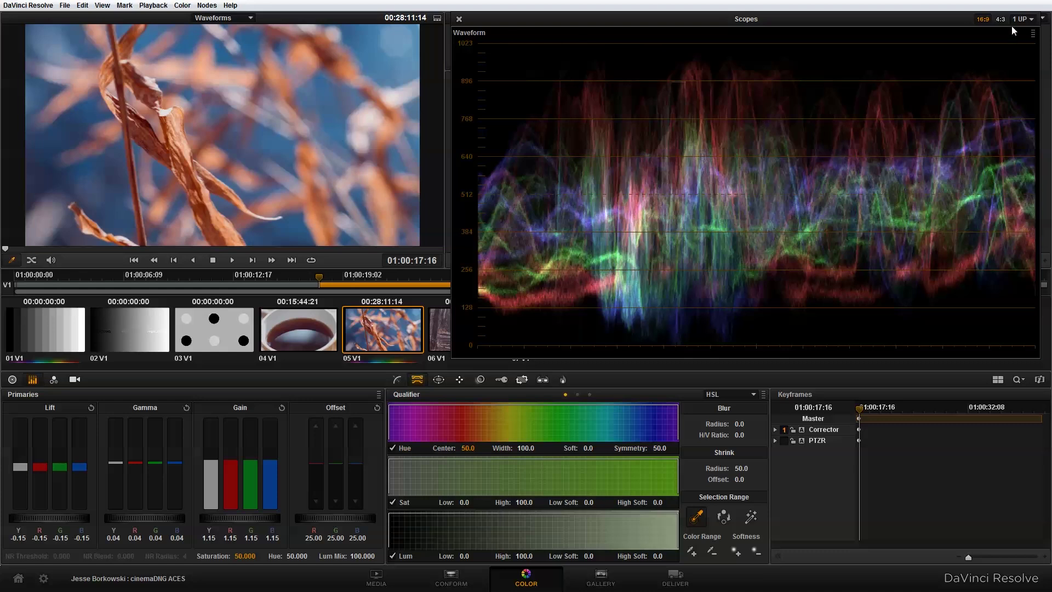
Switch the scope display to RGB Parade
click(1033, 34)
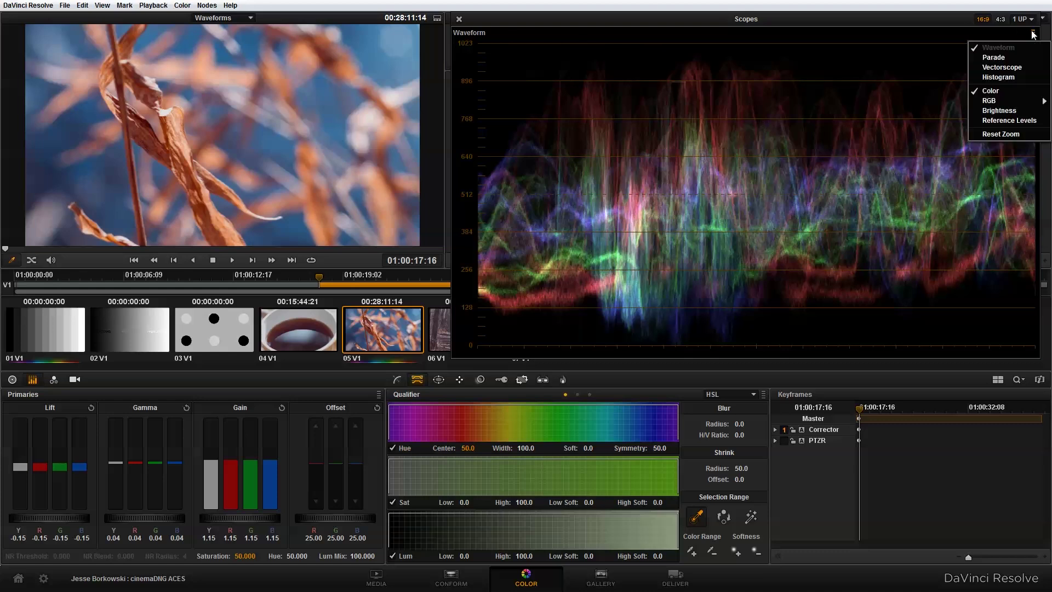
click(994, 58)
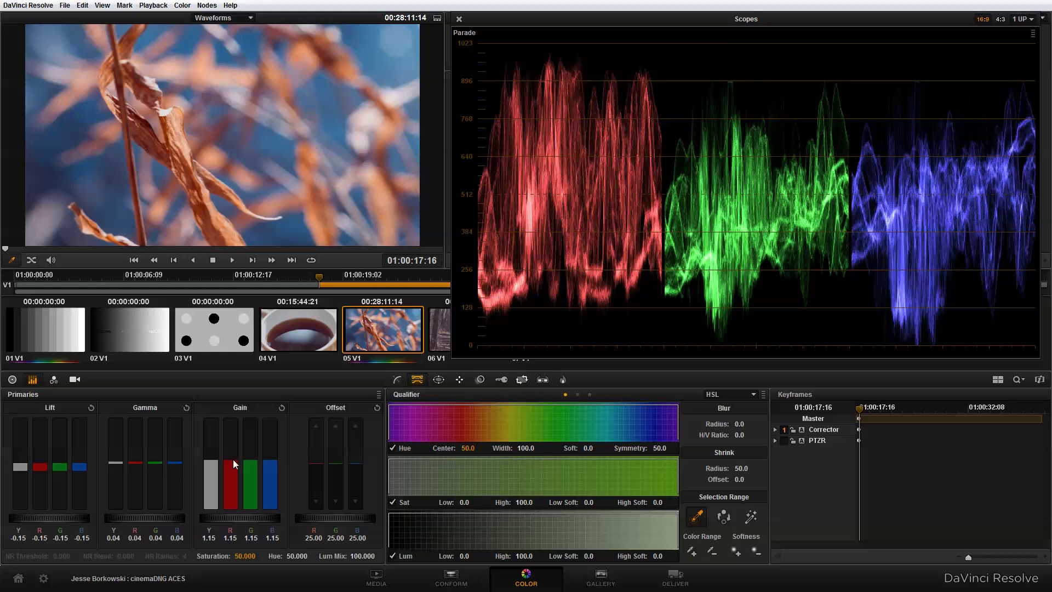
Lower the red gain bar to 1.09 and raise the red lift bar to -0.13
drag(232, 462, 231, 463)
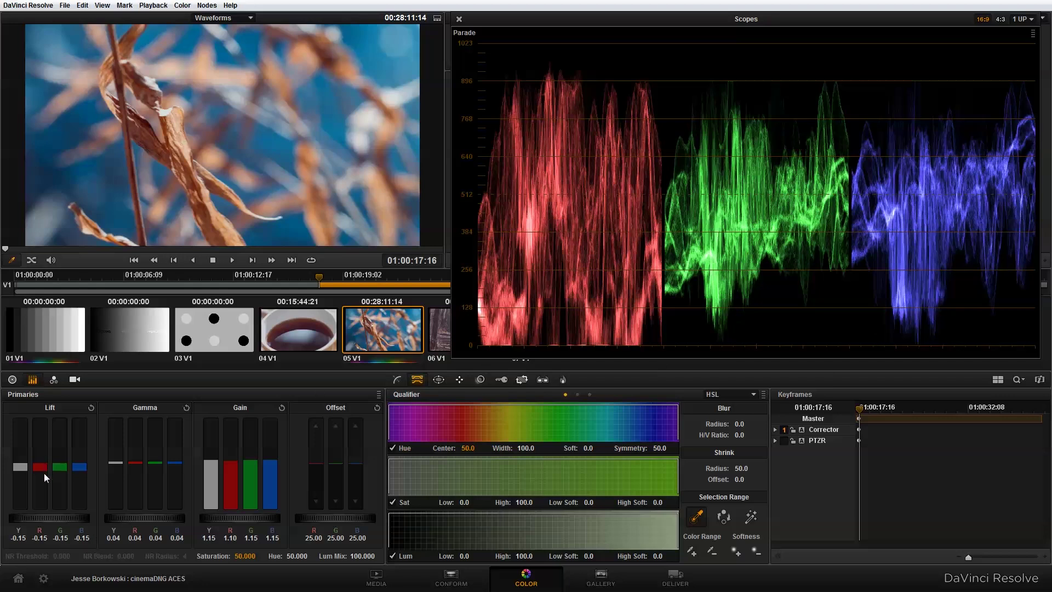
drag(42, 469, 42, 466)
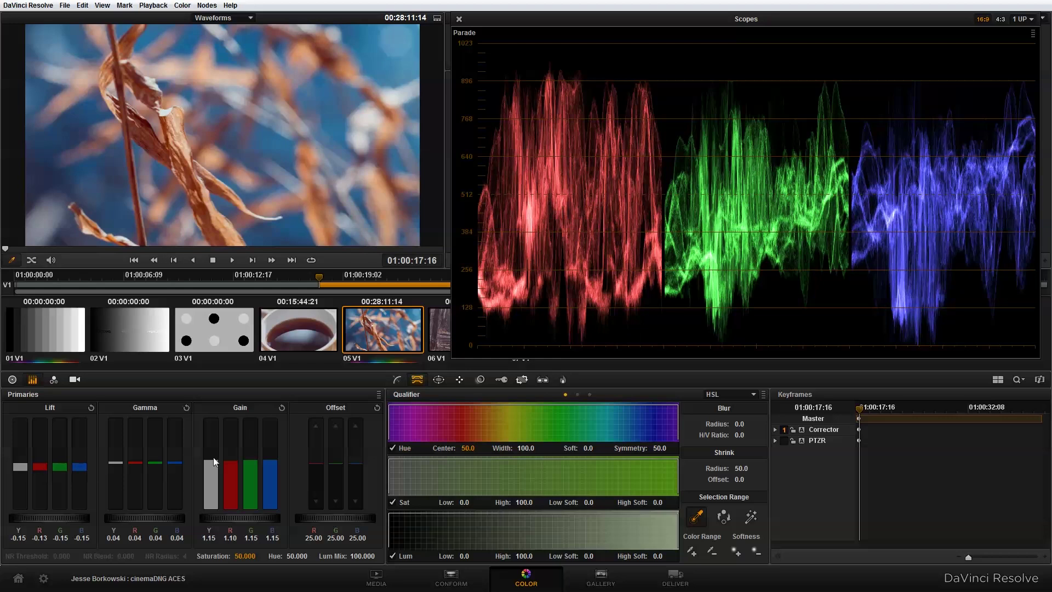
drag(227, 465, 228, 466)
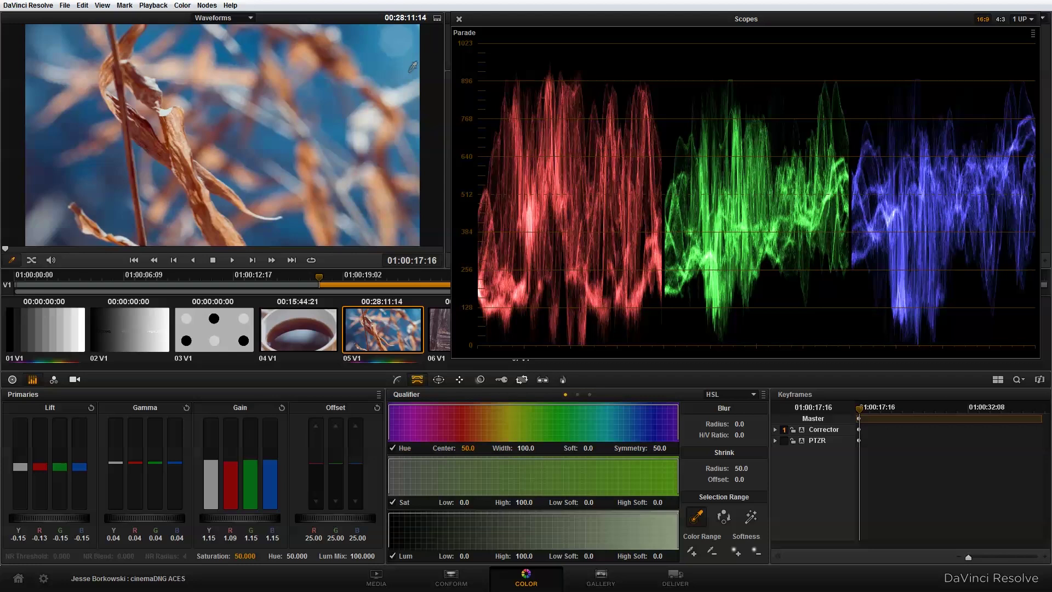
Compare against the ungraded clip, then push master gain to 1.25 and lift to -0.19
key(shift+d)
key(shift+d)
key(shift+d)
key(shift+d)
key(shift+d)
key(shift+d)
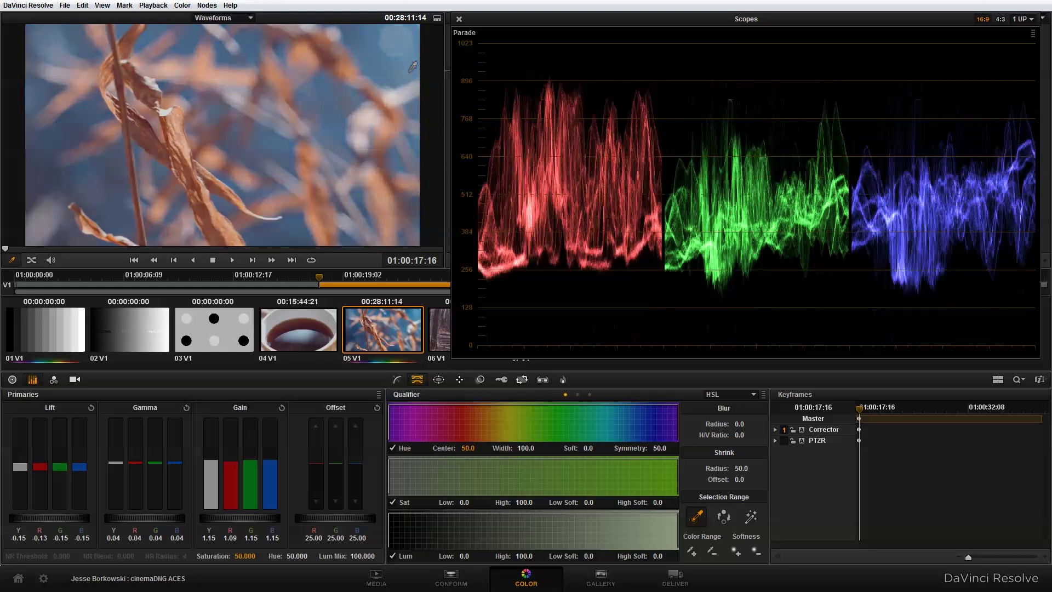
key(shift+d)
key(shift+d)
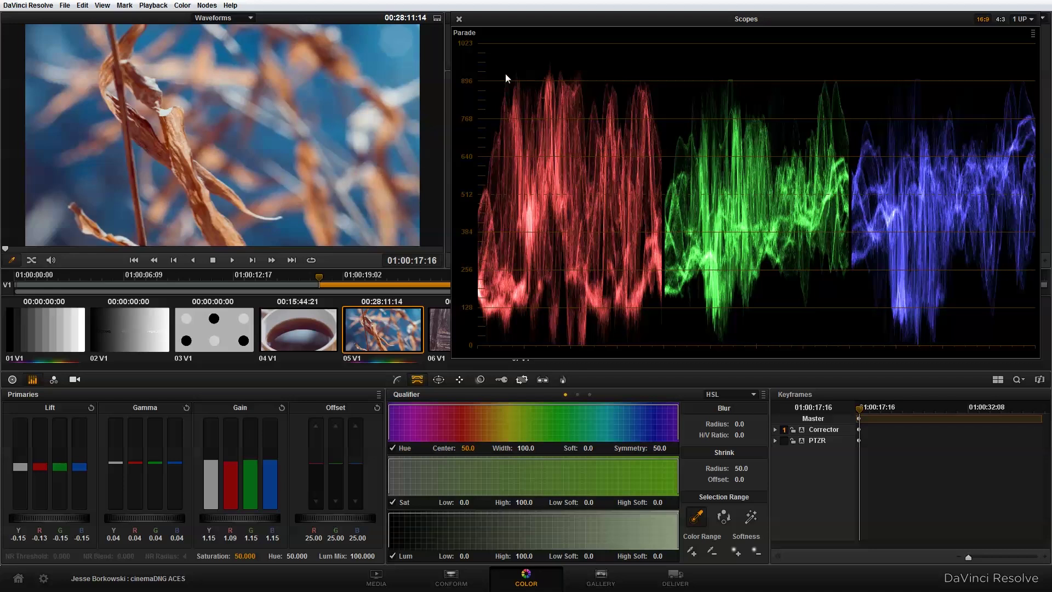
drag(234, 517, 281, 521)
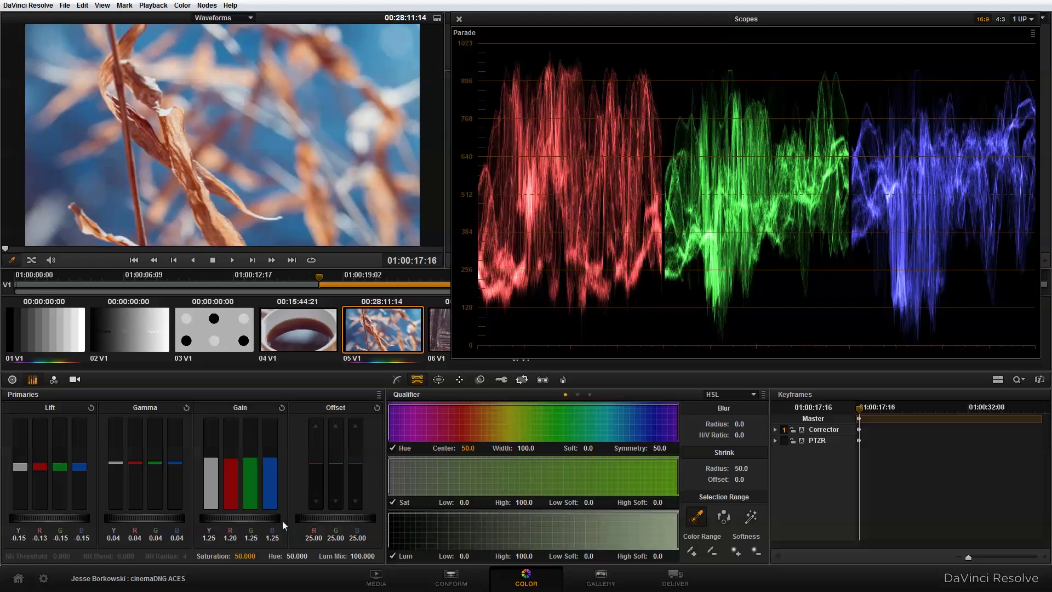
drag(73, 518, 15, 515)
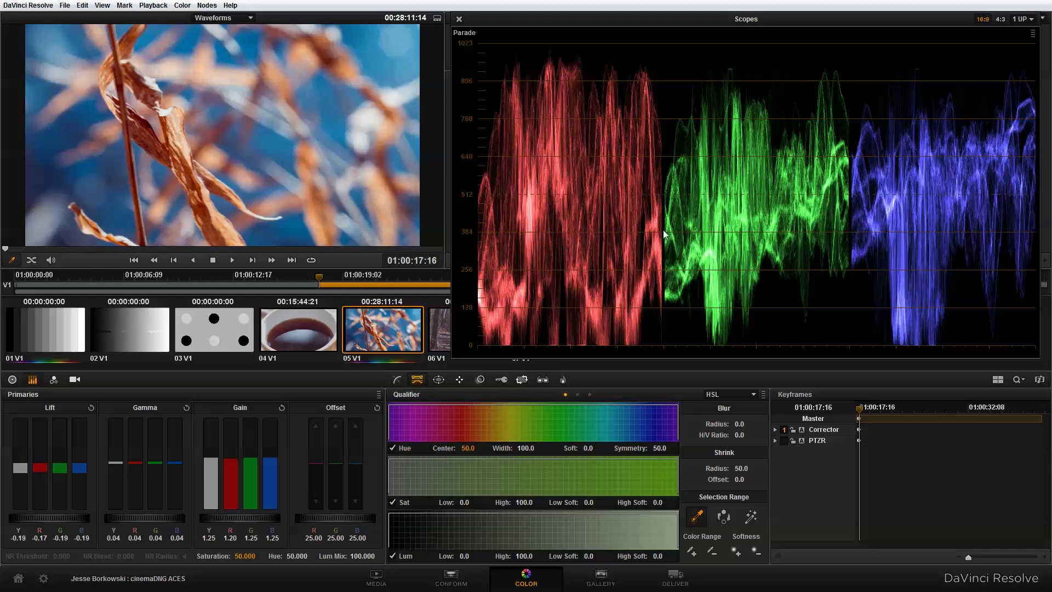
Apply Reset Selected Node Grade, then set Master Project Settings color science to DaVinci YRGB
click(182, 5)
click(196, 20)
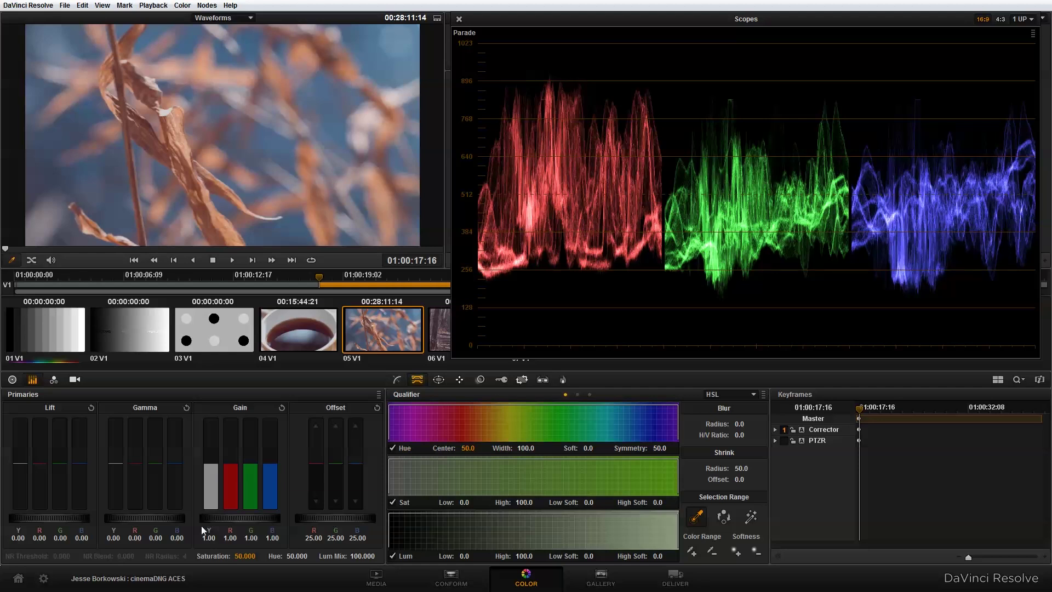
click(43, 578)
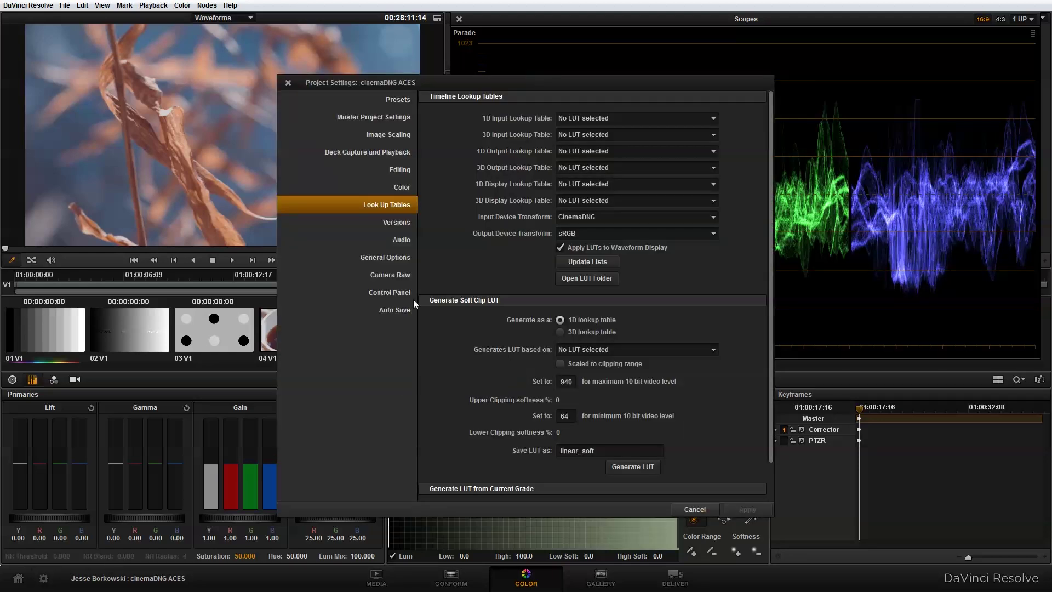
click(395, 119)
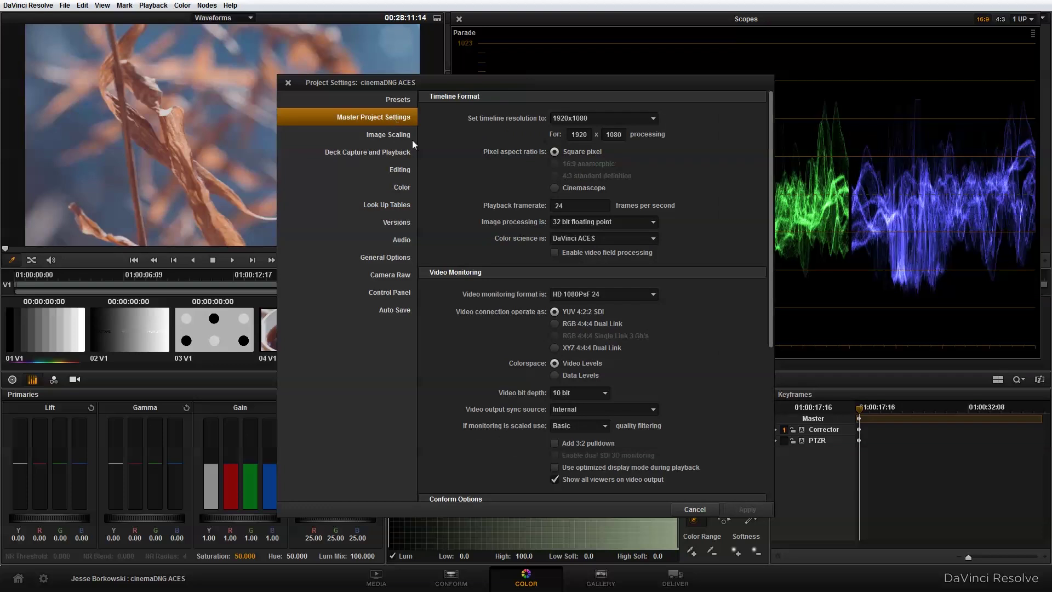
click(631, 238)
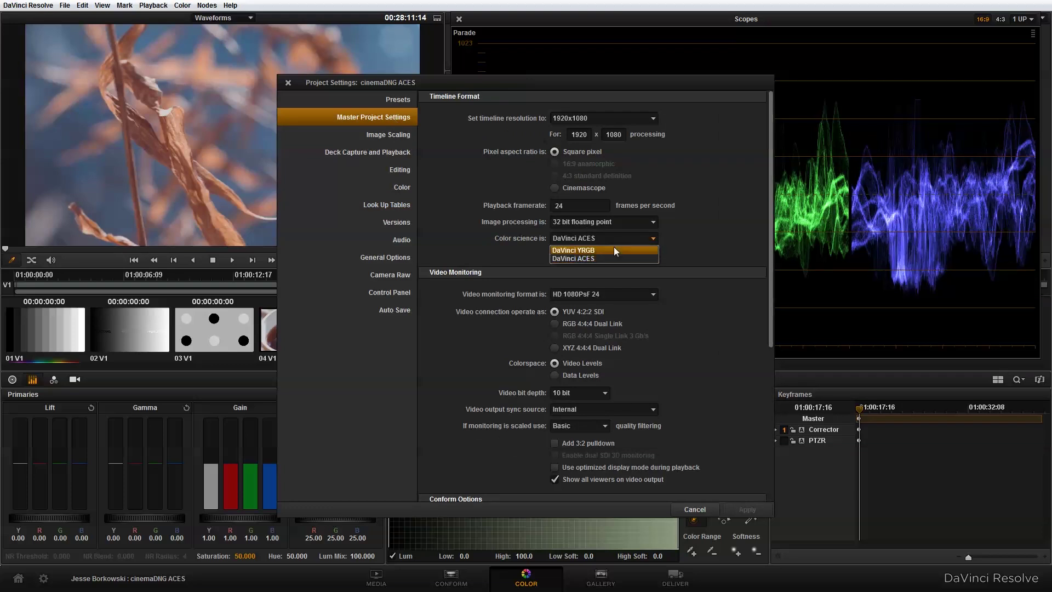
click(614, 251)
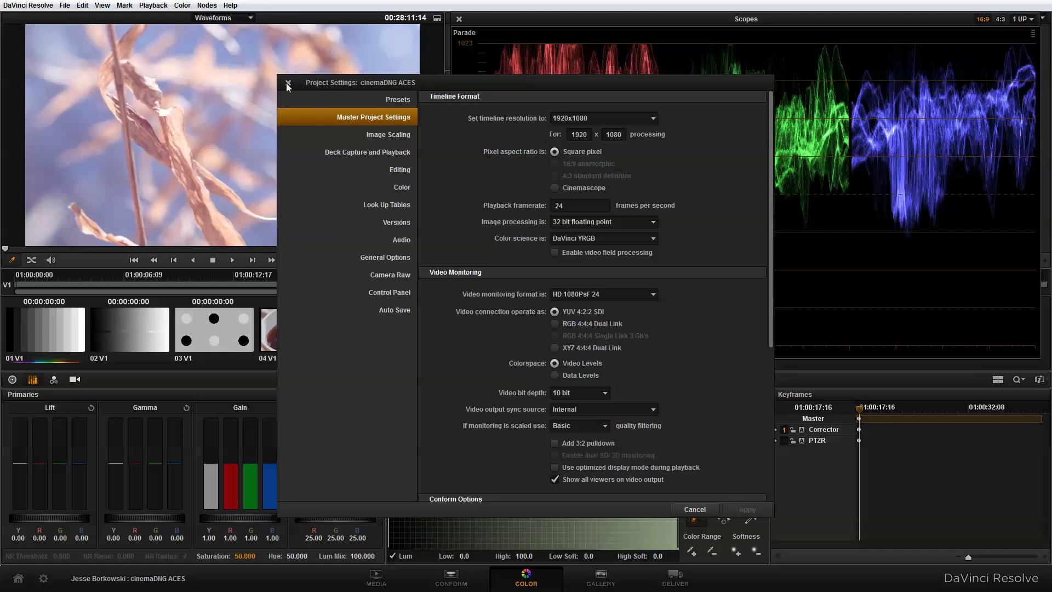
click(288, 83)
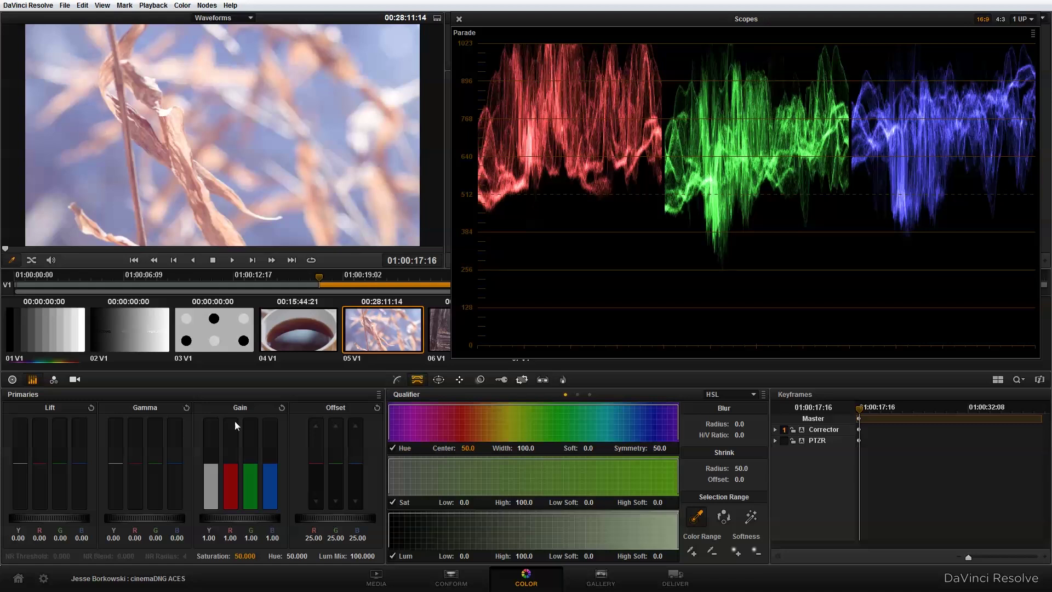
Set master gain to 0.92, master lift to -0.22 and red lift to -0.41
drag(262, 515, 220, 526)
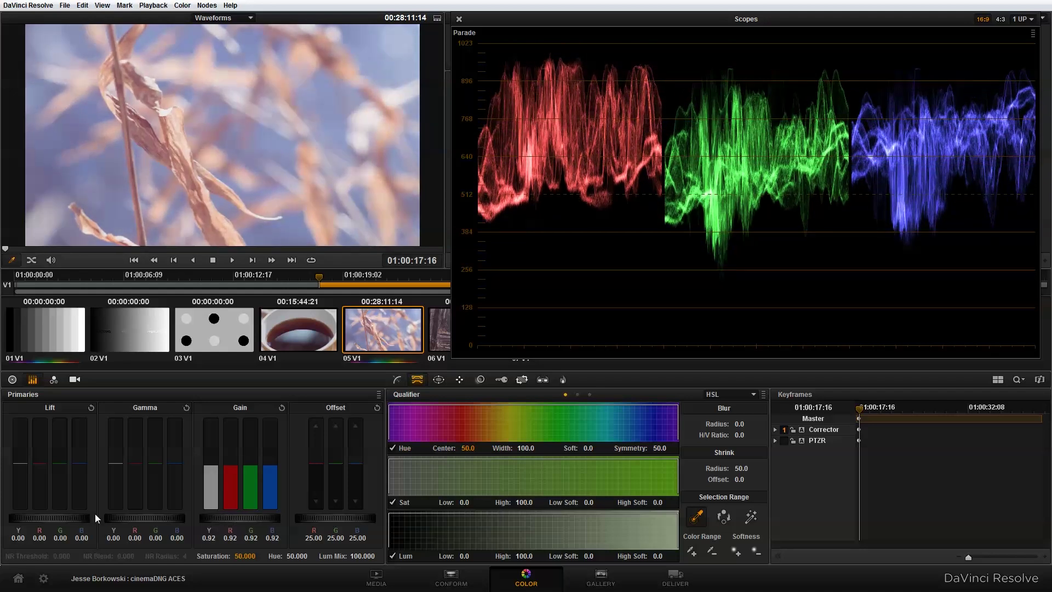
drag(76, 518, 5, 526)
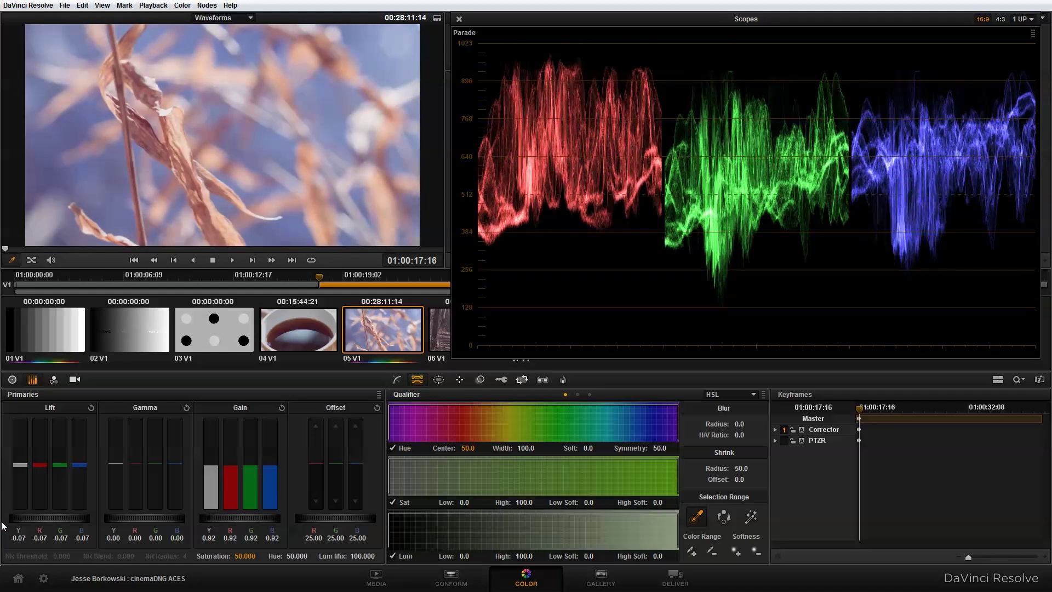
drag(76, 519, 107, 506)
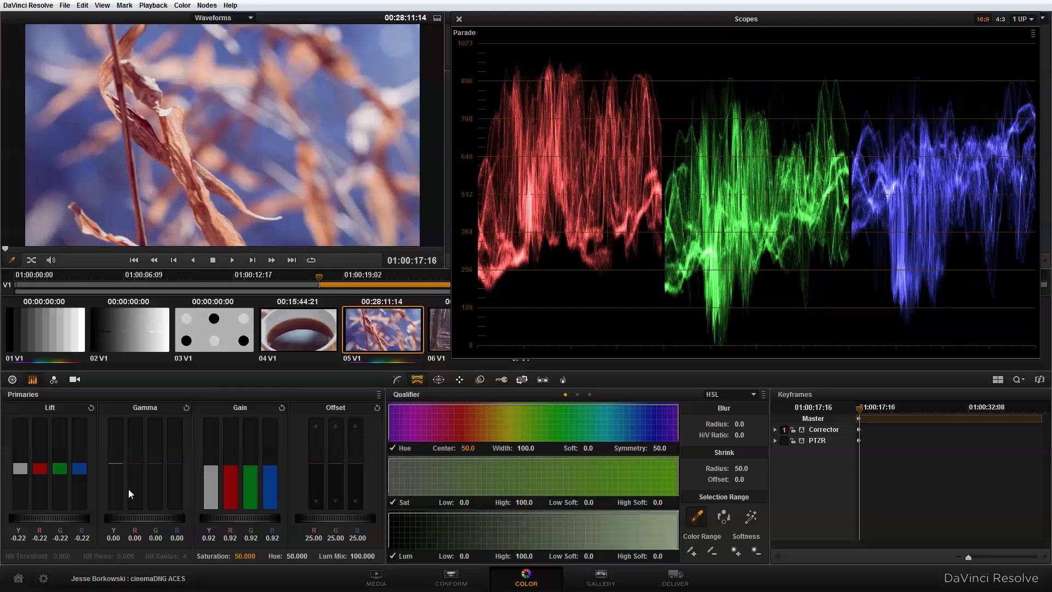
drag(42, 473, 40, 525)
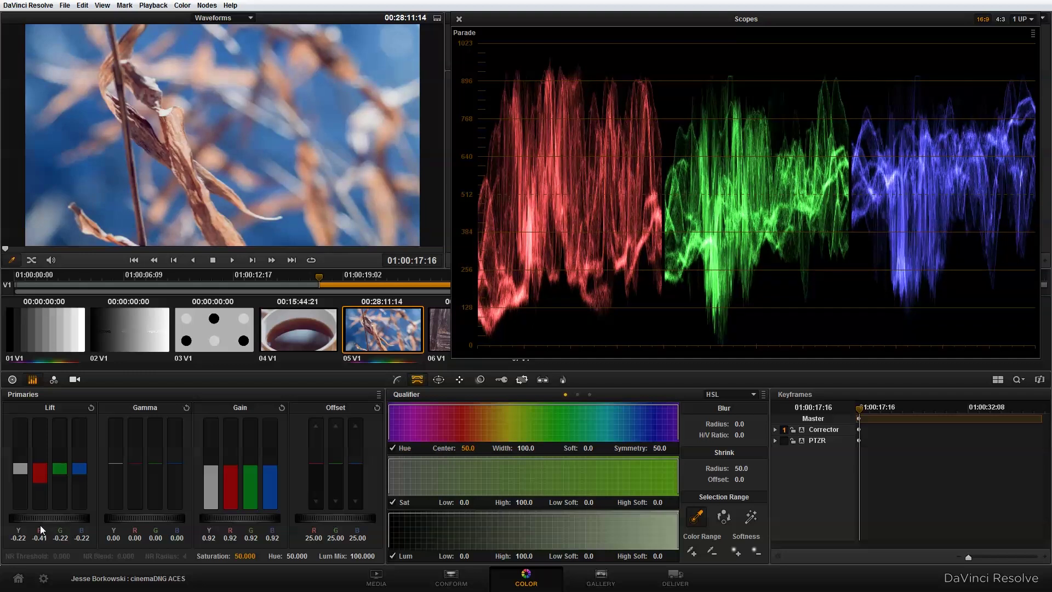
Adjust the master wheels to lift -0.30 (red -0.49), gamma 0.03 and gain 0.95, checking the RGB Parade
drag(75, 515, 17, 522)
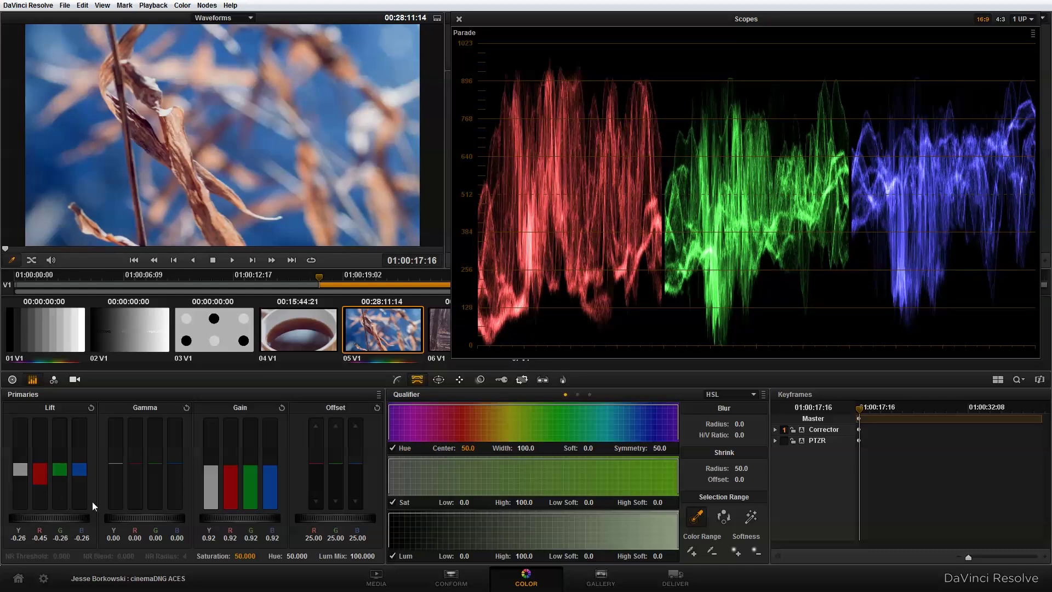
drag(133, 517, 206, 516)
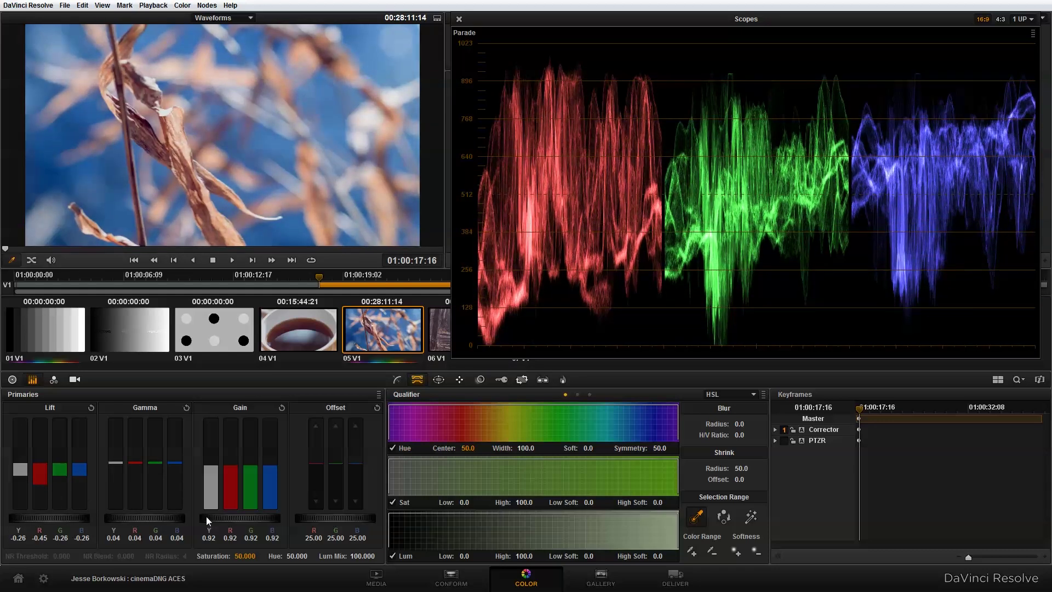
drag(69, 518, 19, 520)
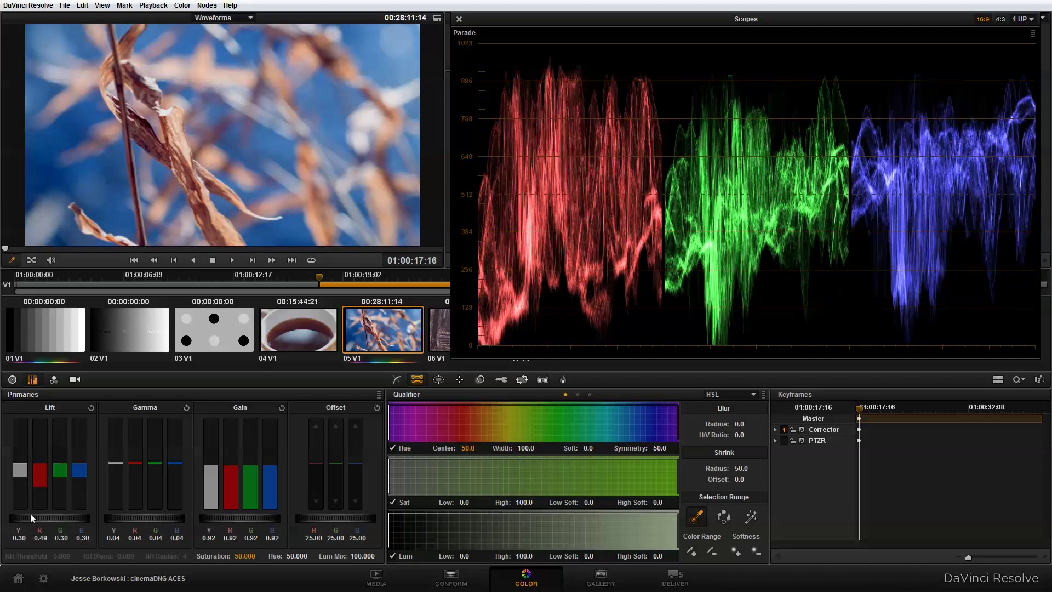
drag(140, 516, 173, 516)
mouse_move(237, 518)
mouse_down()
mouse_move(269, 519)
mouse_move(253, 521)
mouse_up()
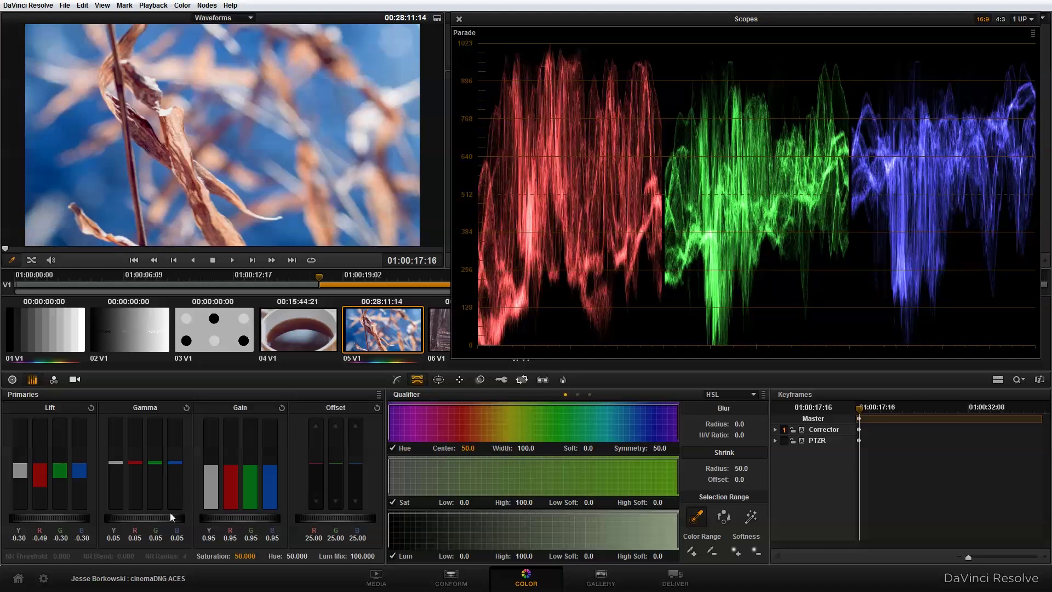
drag(173, 515, 106, 514)
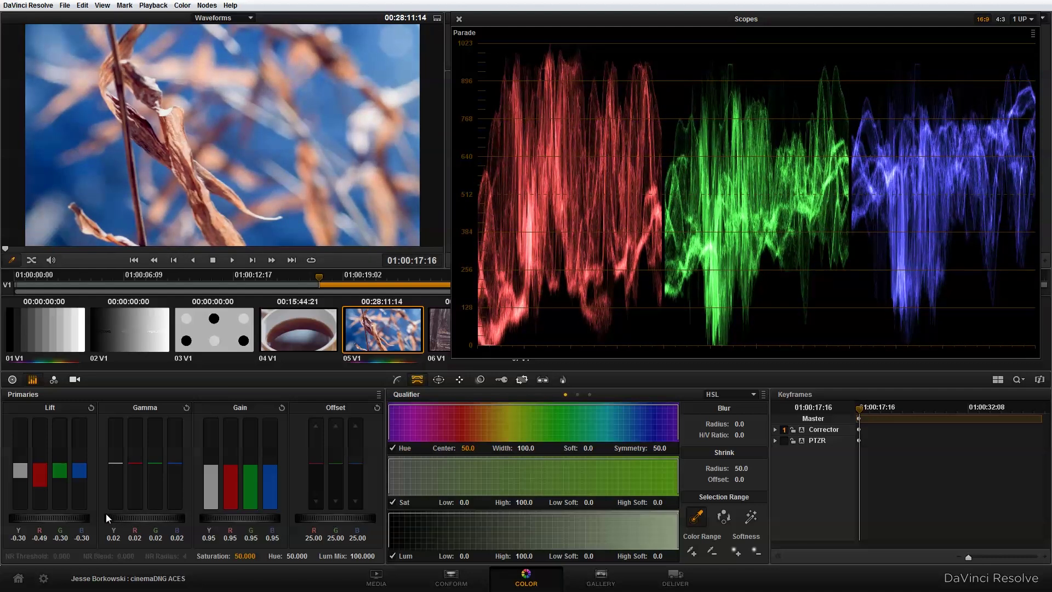
mouse_move(55, 510)
mouse_down()
mouse_move(106, 512)
mouse_move(67, 506)
mouse_up()
drag(163, 515, 177, 515)
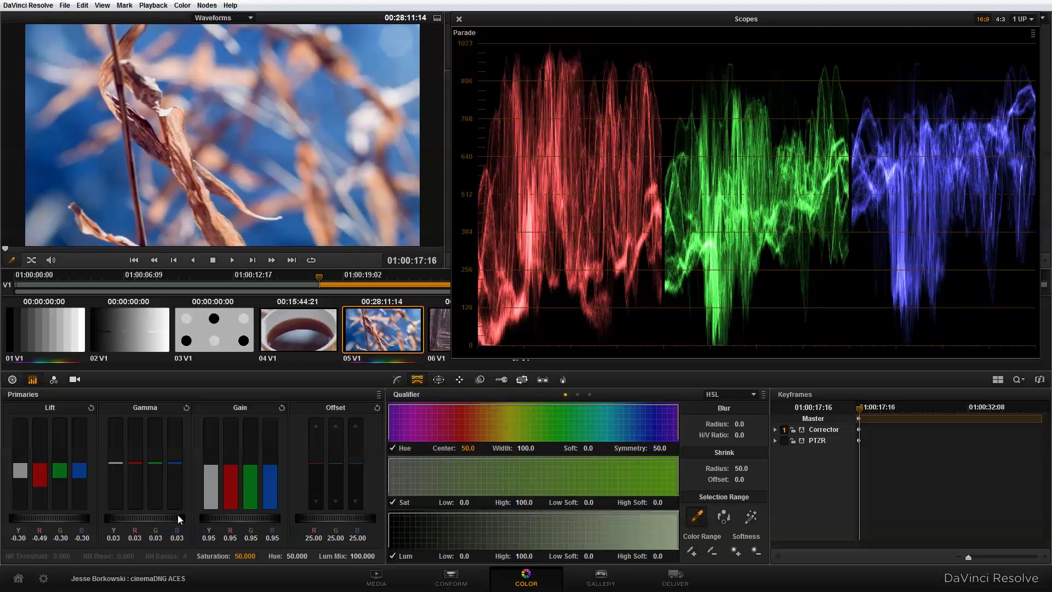